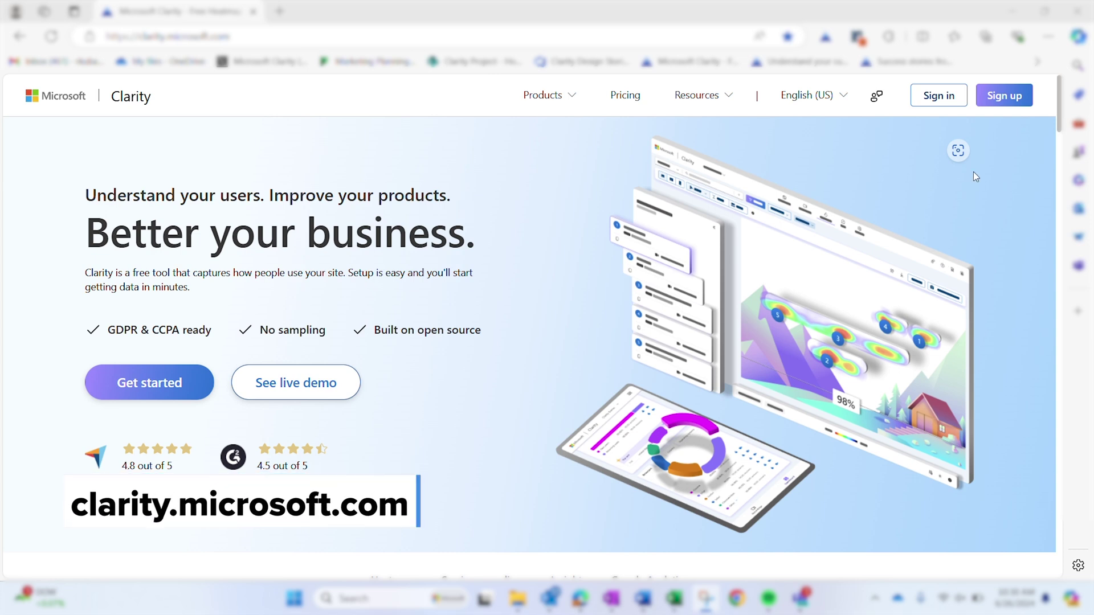
Begin a mobile app project, check the unsupported-platform list, then show the supported platforms
left_click(999, 96)
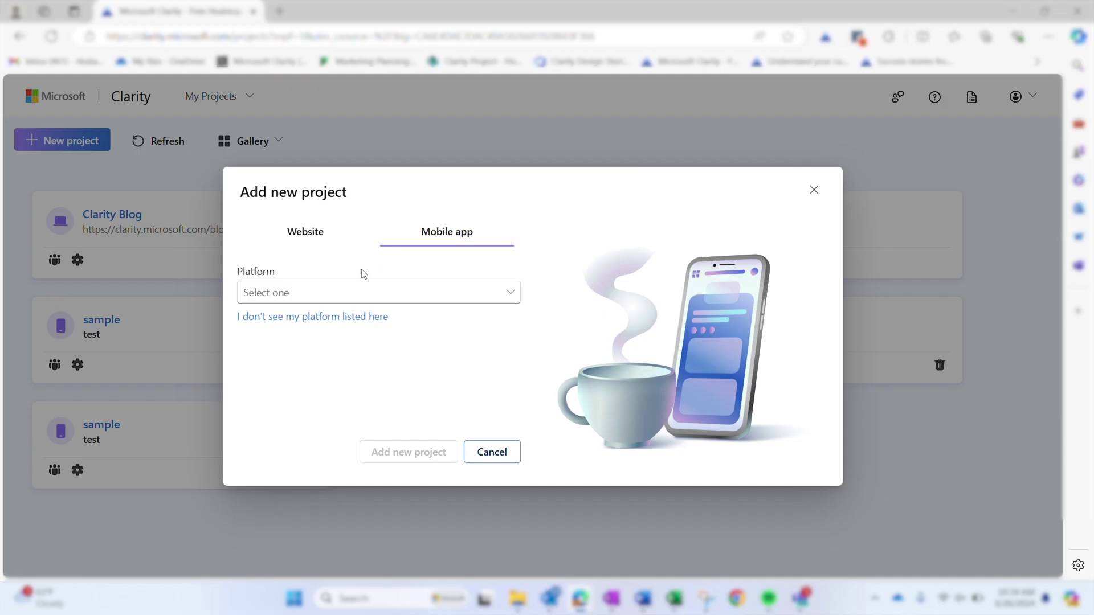
left_click(299, 318)
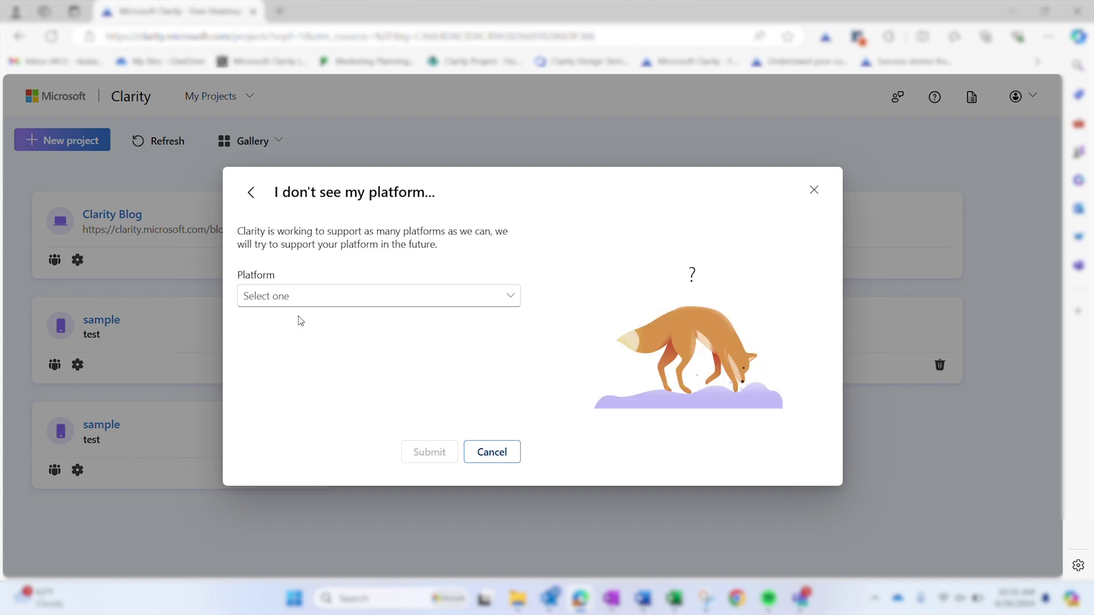
left_click(312, 291)
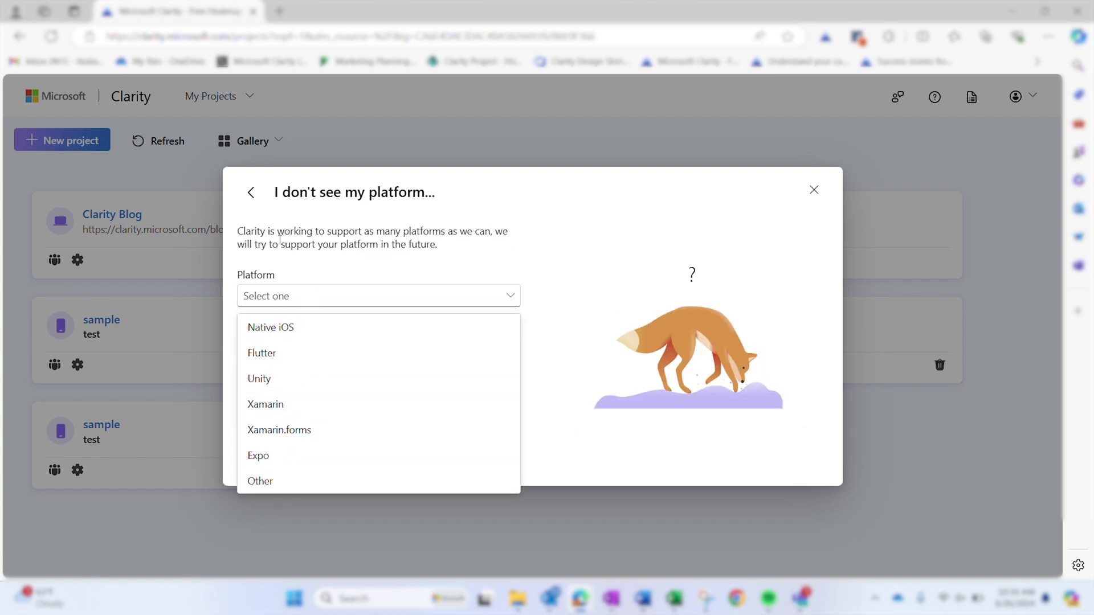
left_click(251, 193)
left_click(439, 295)
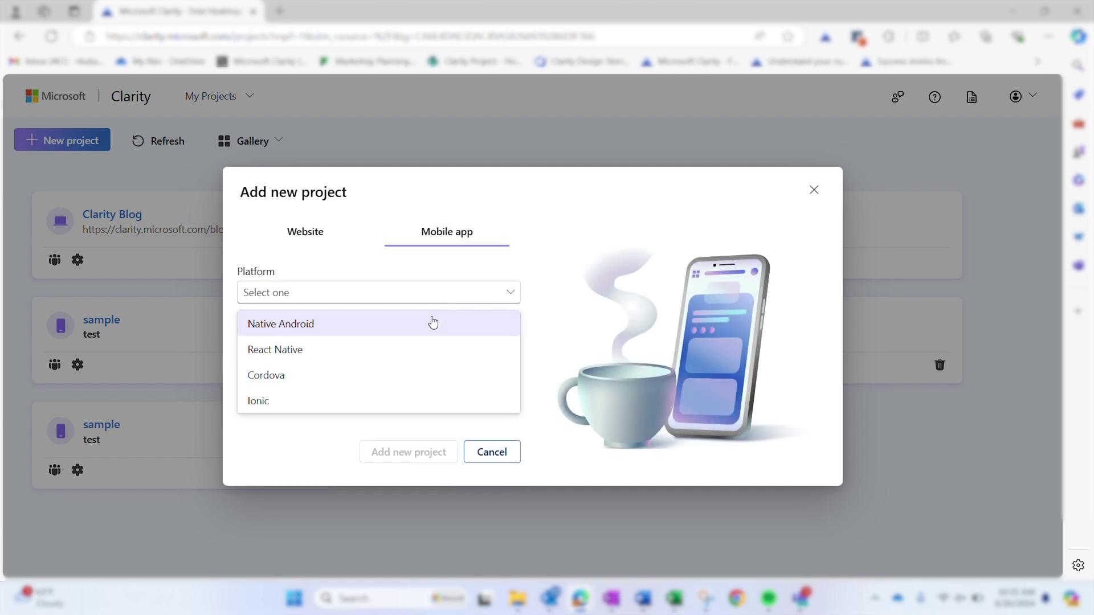
Choose Native Android and autofill the name 'sample' and package name 'test'
left_click(434, 323)
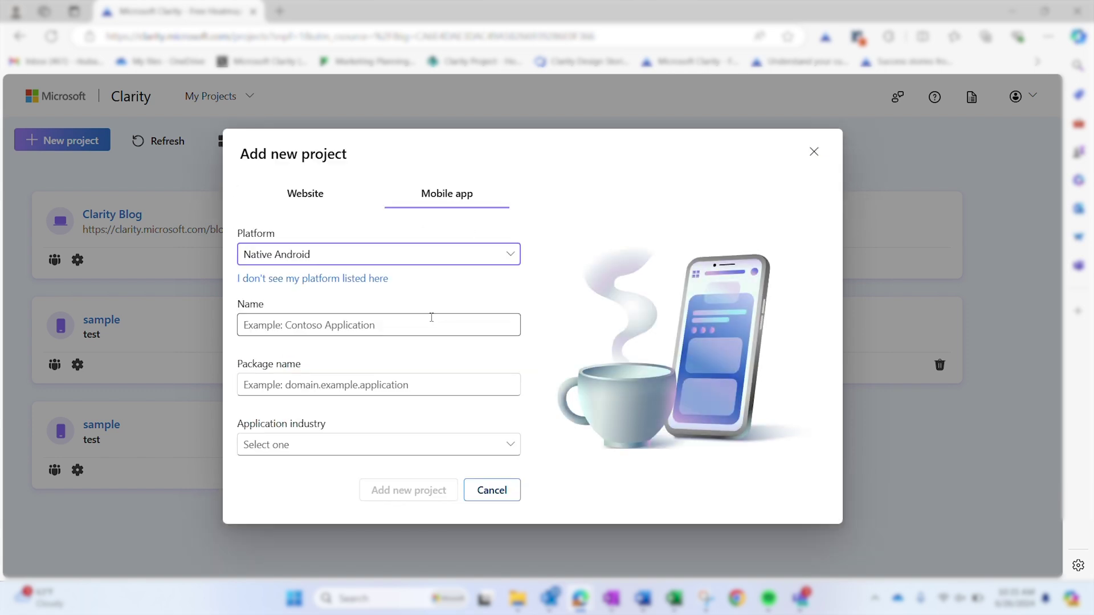
left_click(292, 324)
left_click(295, 374)
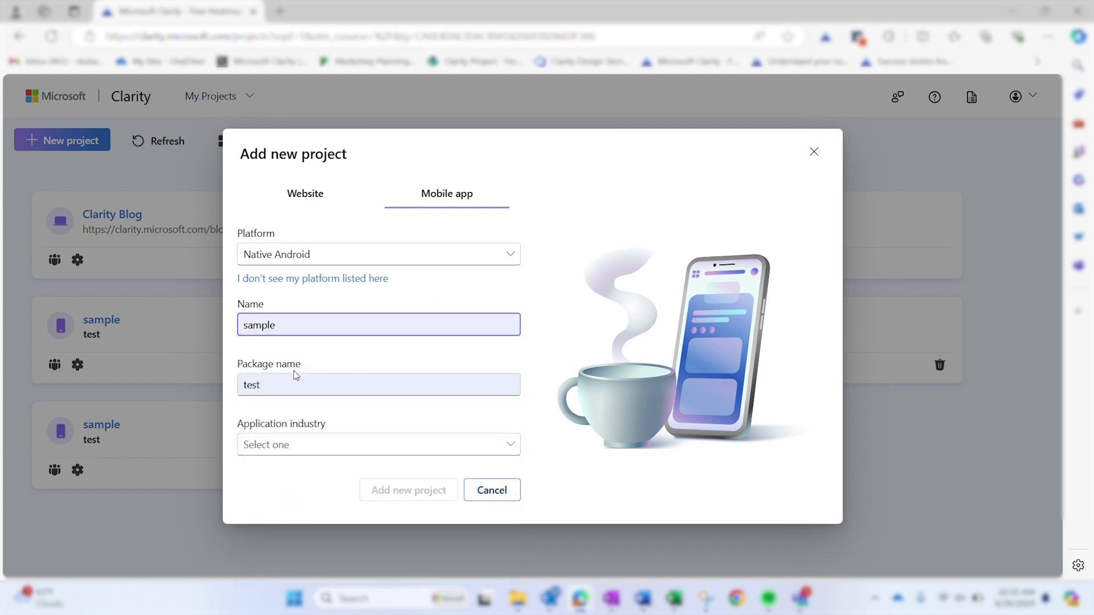
Set the industry to Health & Wellness, accept the additional terms, and create the project
left_click(335, 445)
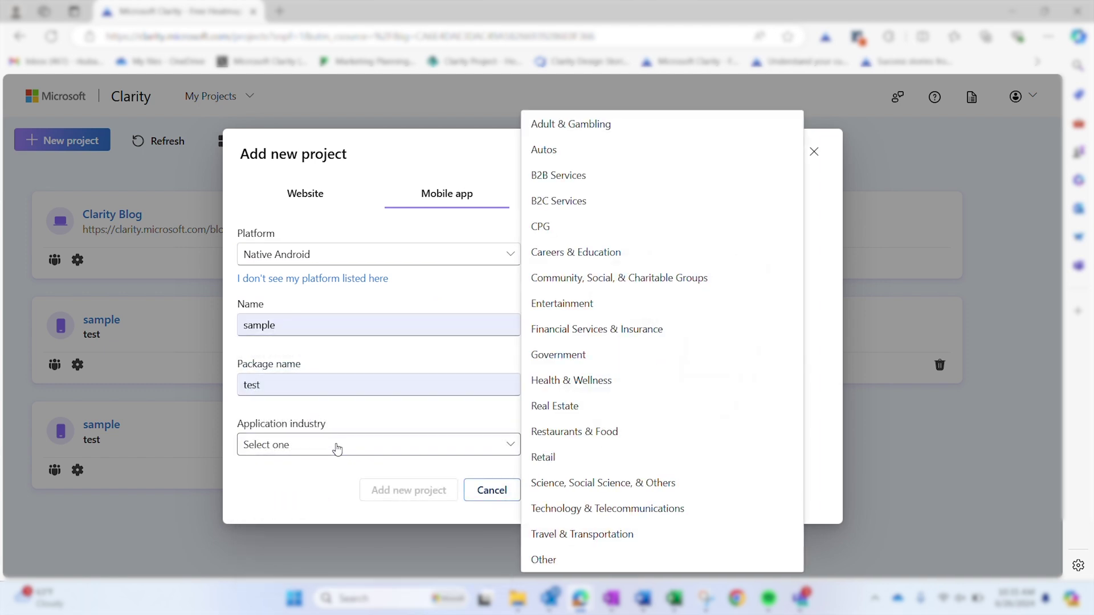
left_click(572, 380)
scroll(359, 438, "down", 2)
scroll(359, 432, "down", 2)
scroll(358, 430, "down", 3)
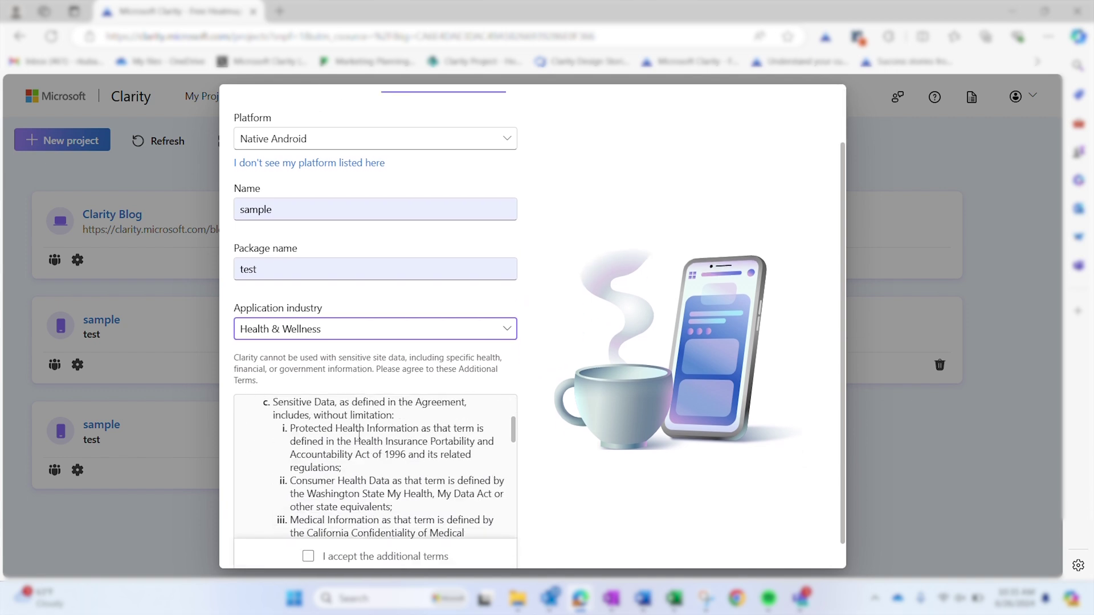
scroll(359, 433, "down", 2)
scroll(359, 433, "down", 2)
scroll(359, 434, "down", 2)
scroll(359, 433, "down", 2)
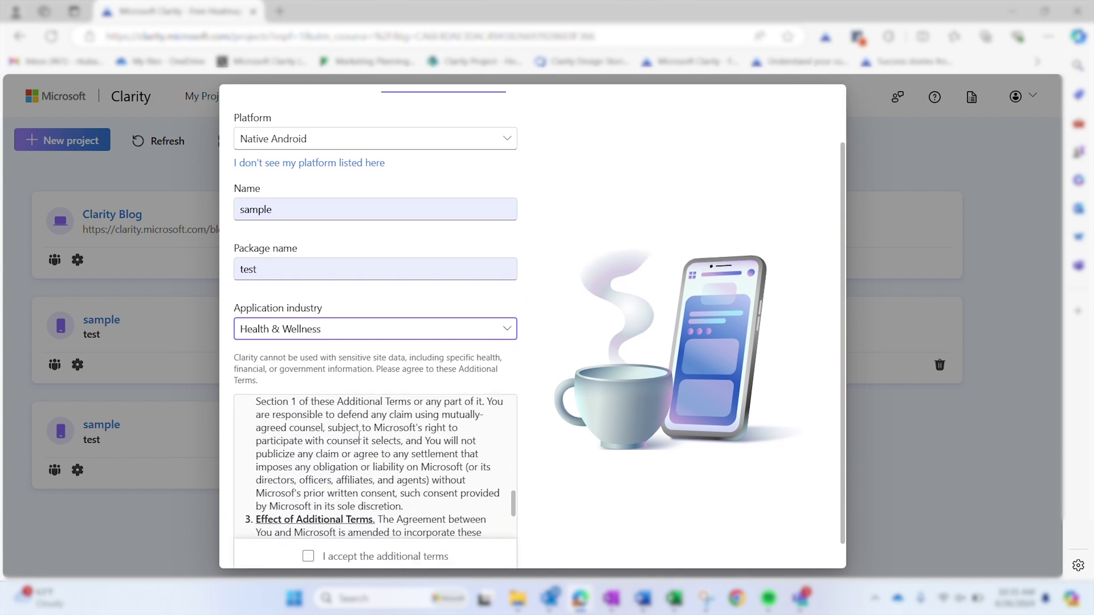
scroll(359, 433, "down", 2)
scroll(359, 433, "down", 1)
left_click(309, 556)
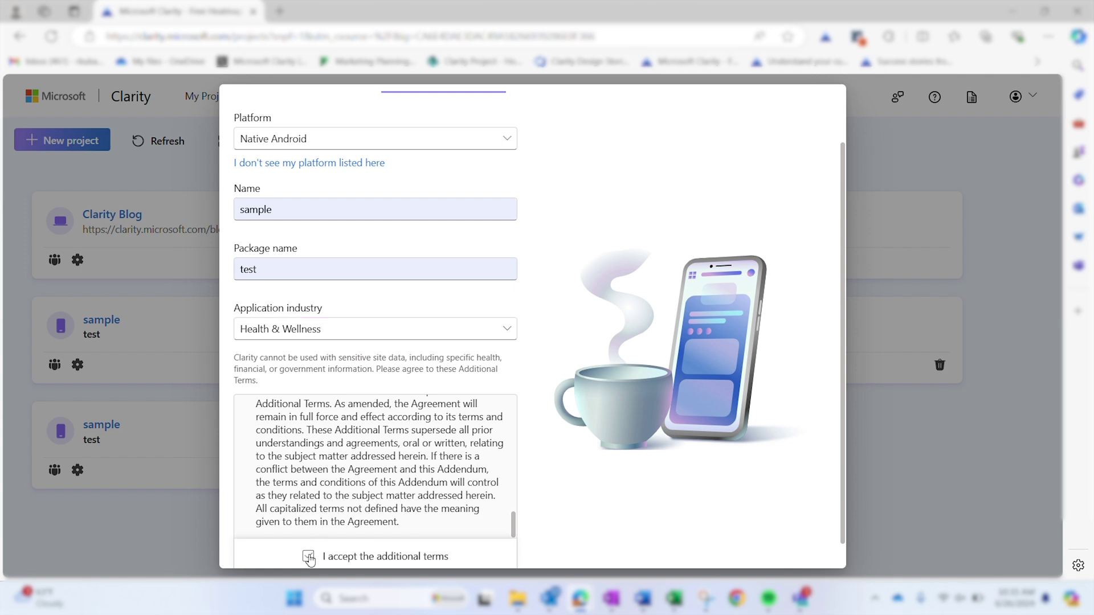
scroll(513, 433, "down", 1)
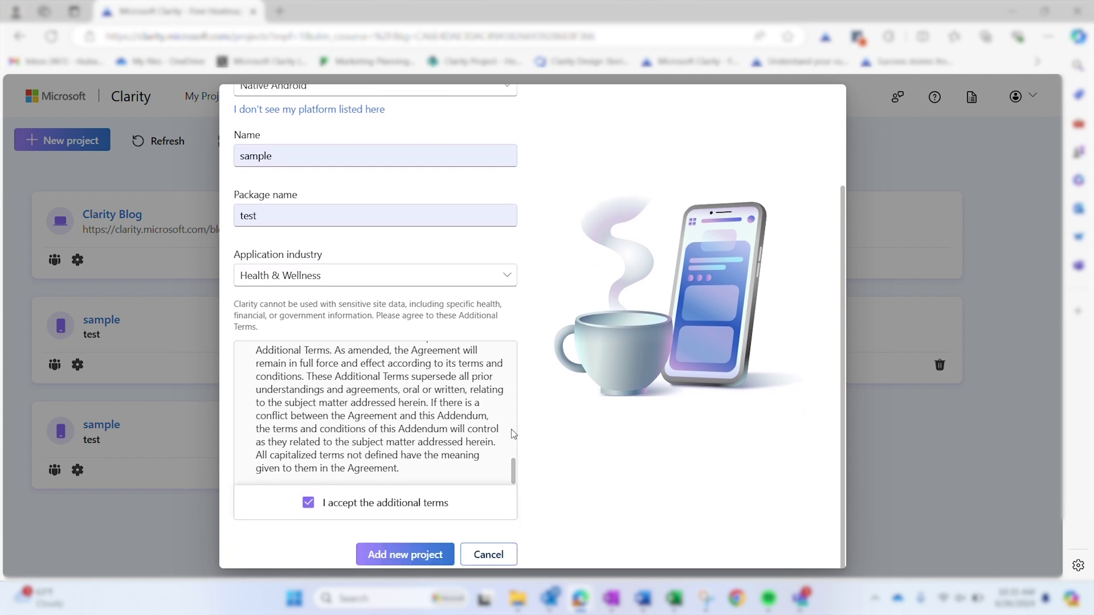
left_click(403, 555)
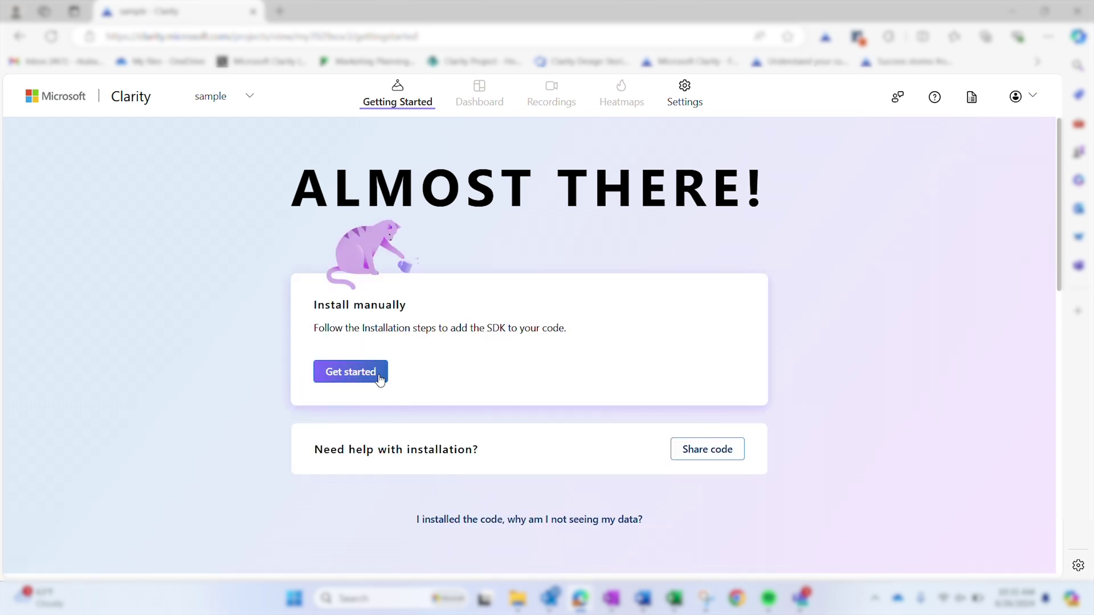
Show the native Android manual install steps and copy the Kotlin startup-activity snippet
left_click(369, 374)
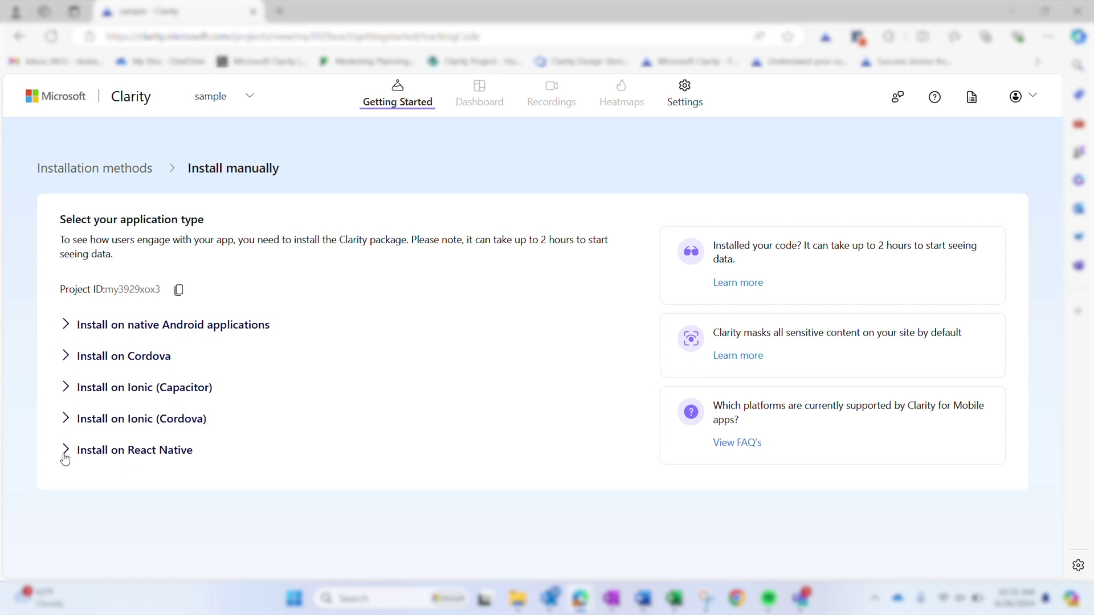
left_click(65, 326)
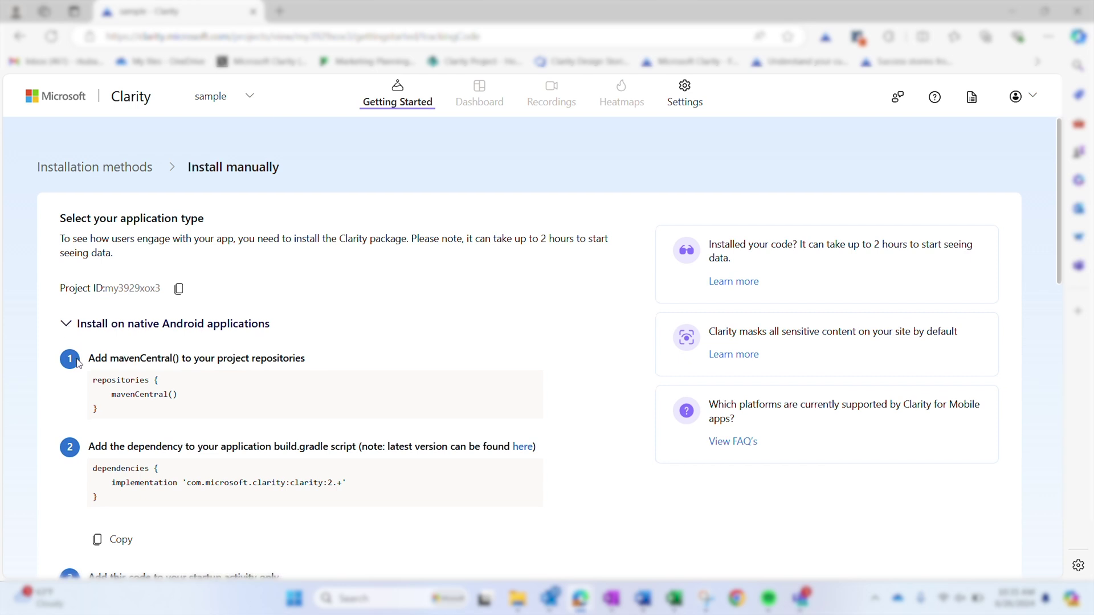
scroll(78, 362, "down", 1)
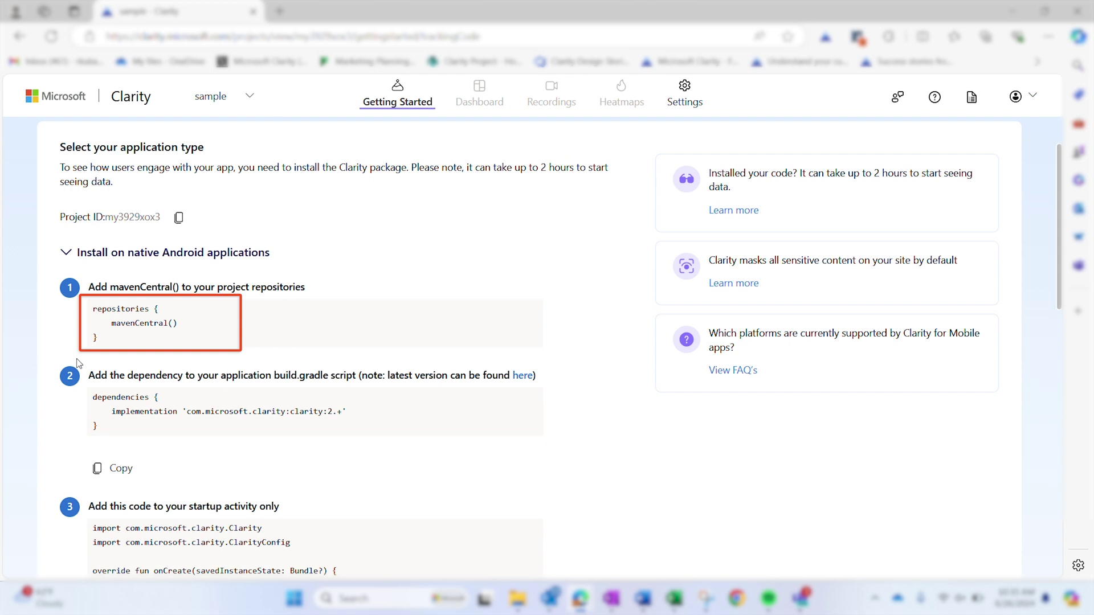
scroll(78, 362, "down", 1)
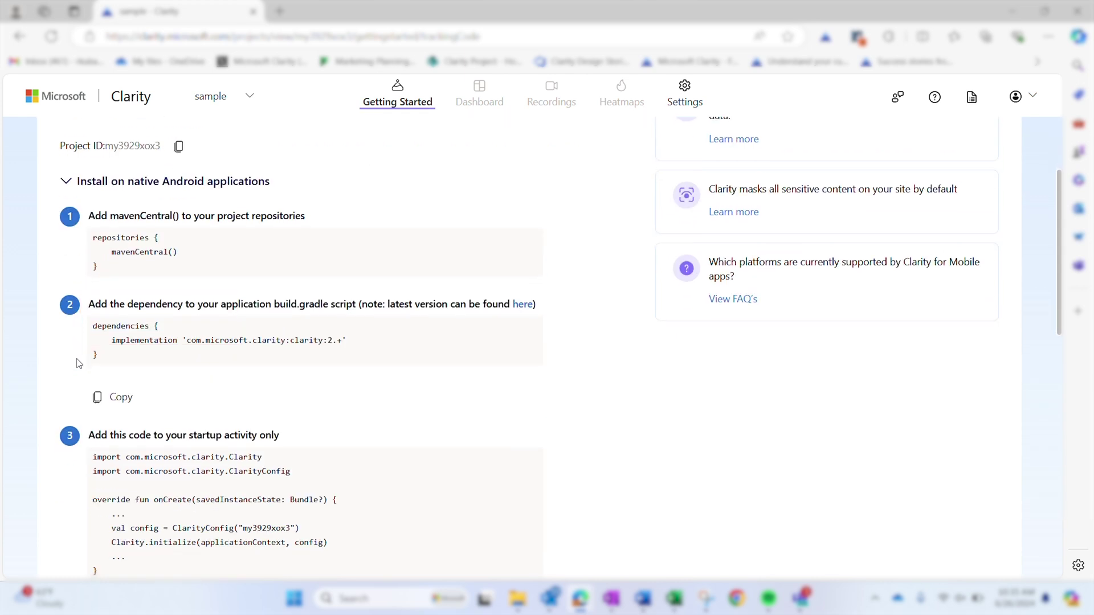
scroll(77, 362, "down", 1)
scroll(77, 362, "down", 1)
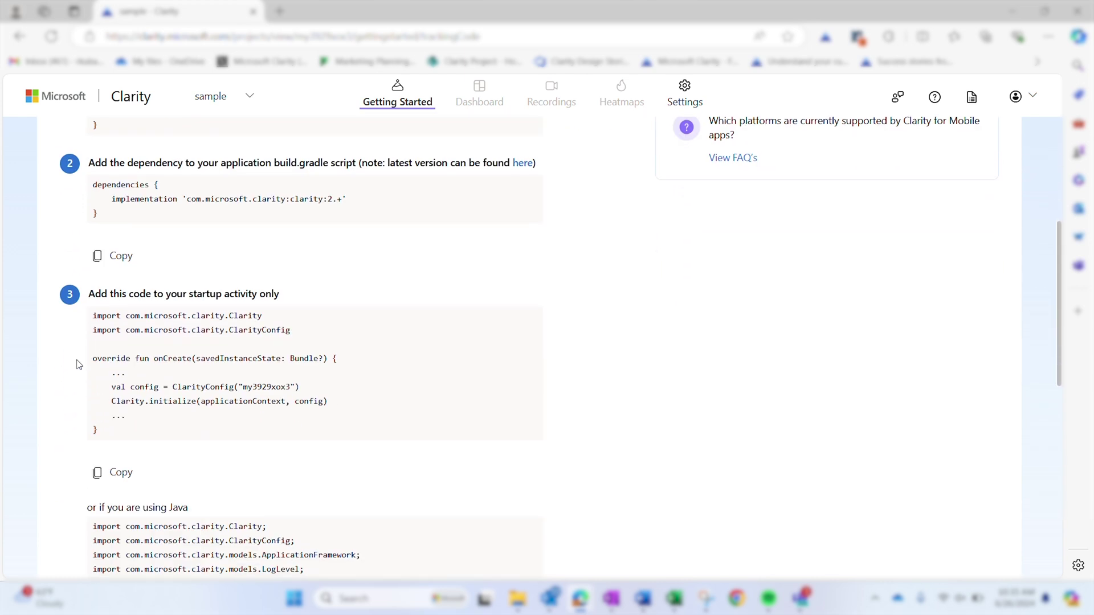
left_click(112, 473)
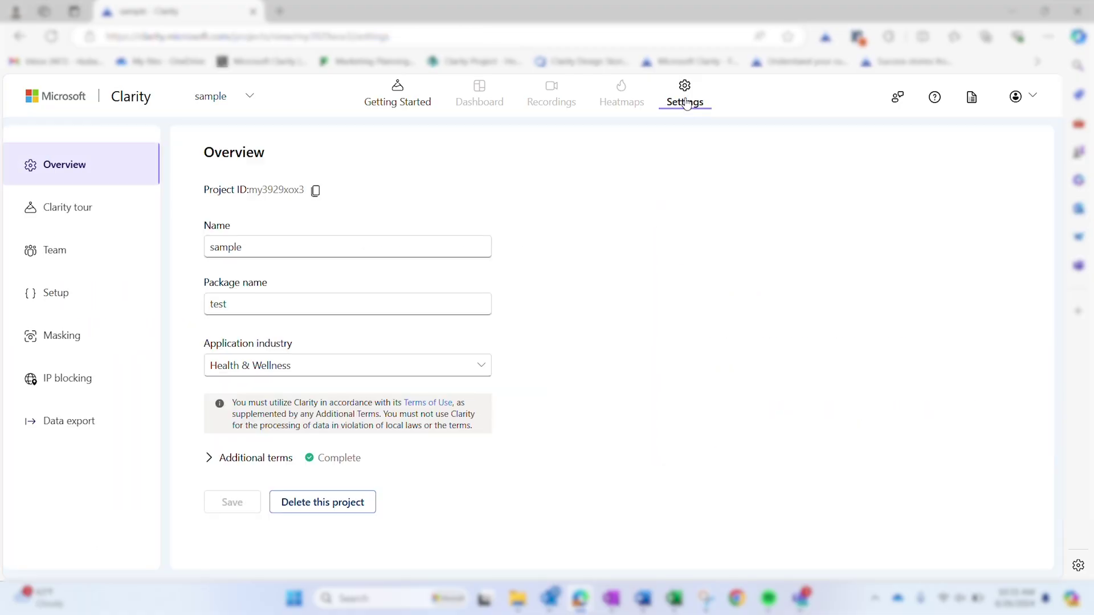
Browse the Clarity tour, Team, Masking and IP blocking settings pages
left_click(59, 211)
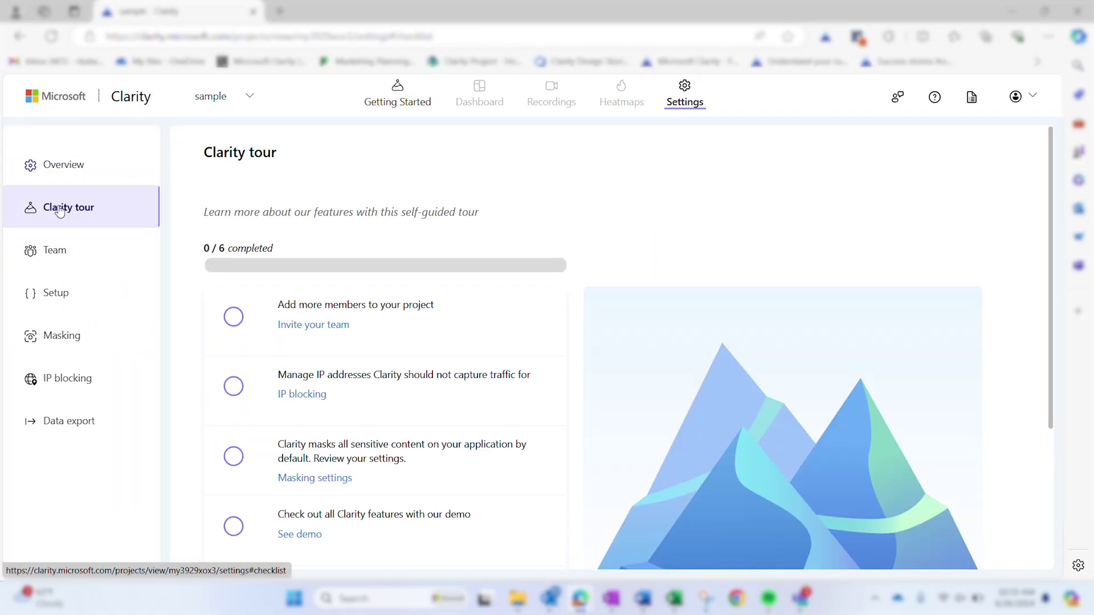
scroll(379, 209, "down", 5)
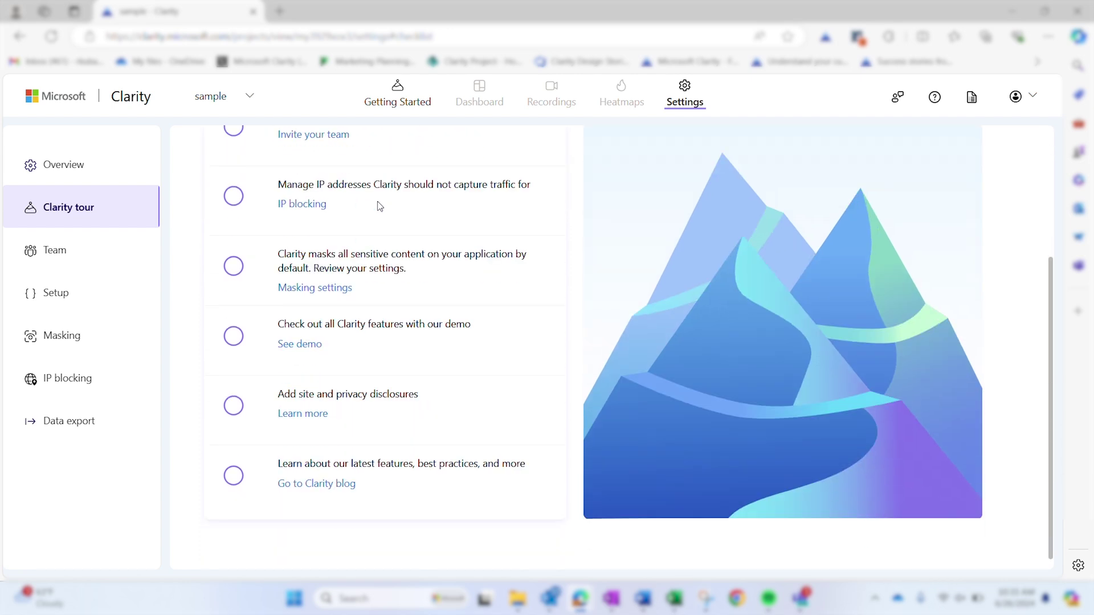
left_click(135, 260)
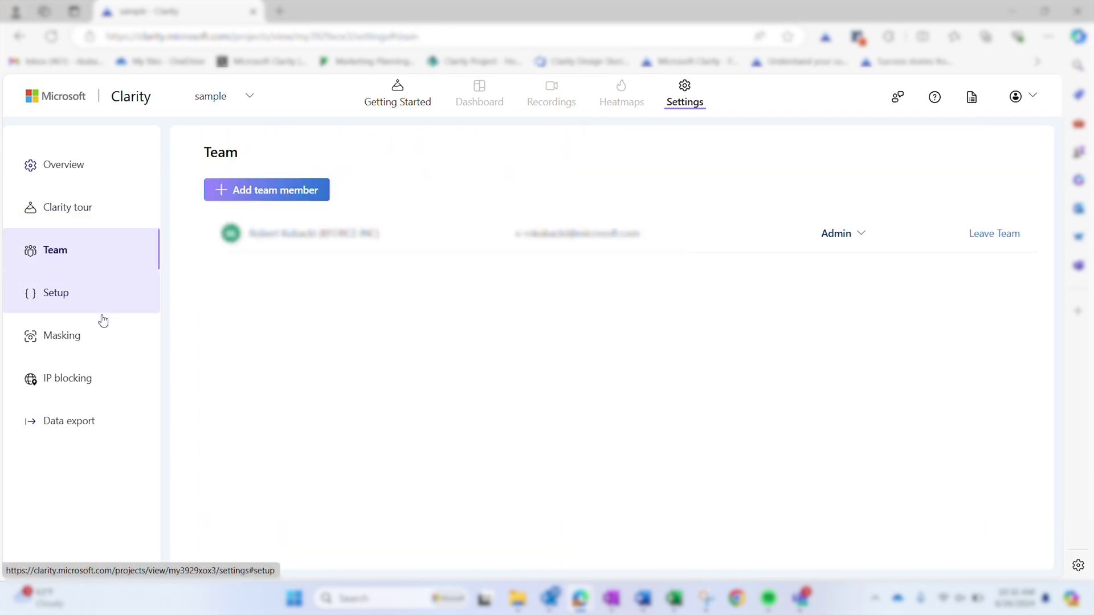
left_click(94, 344)
left_click(88, 381)
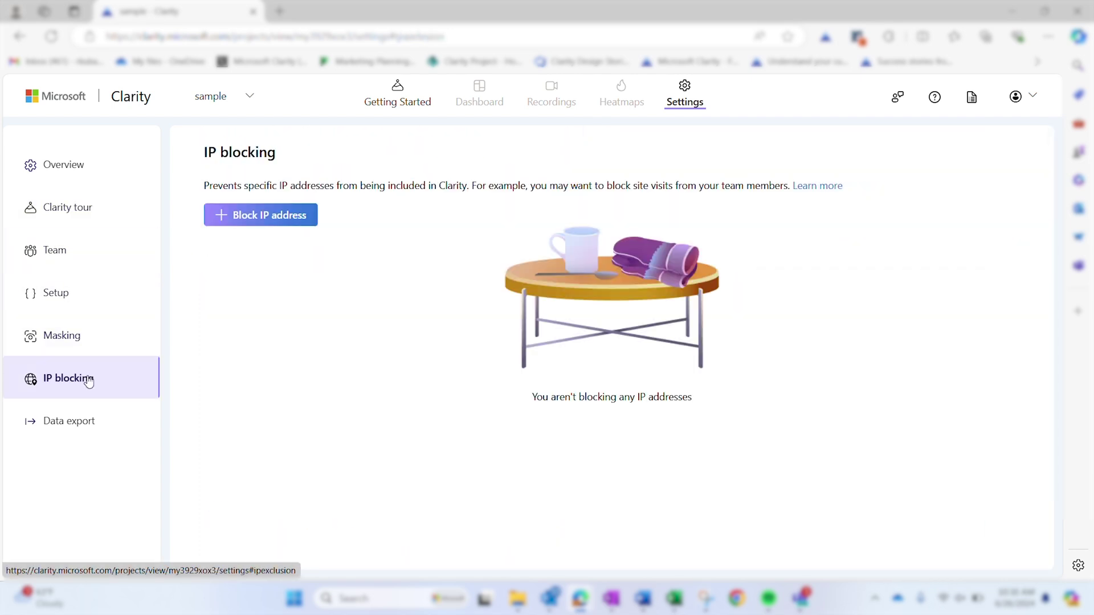